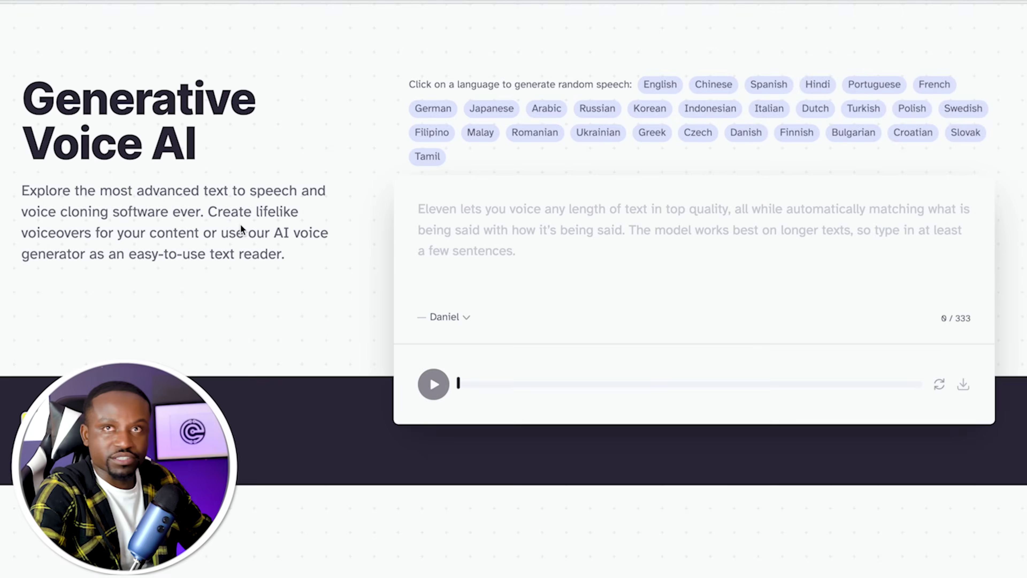
Scroll the homepage down to the VoiceLab section, then go to the Dubbing page.
scroll(241, 225, "down", 4)
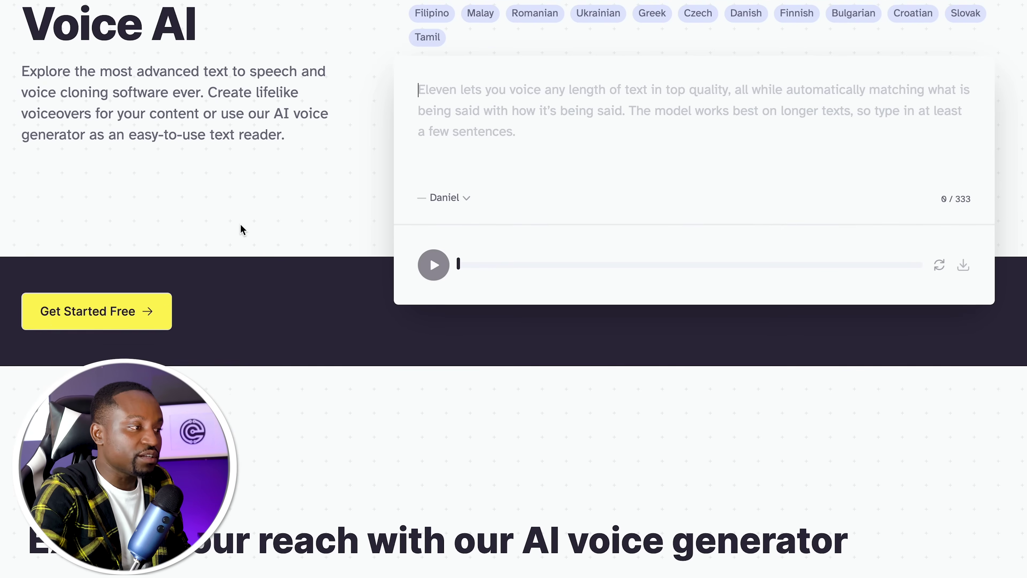
scroll(240, 225, "down", 5)
scroll(241, 229, "down", 7)
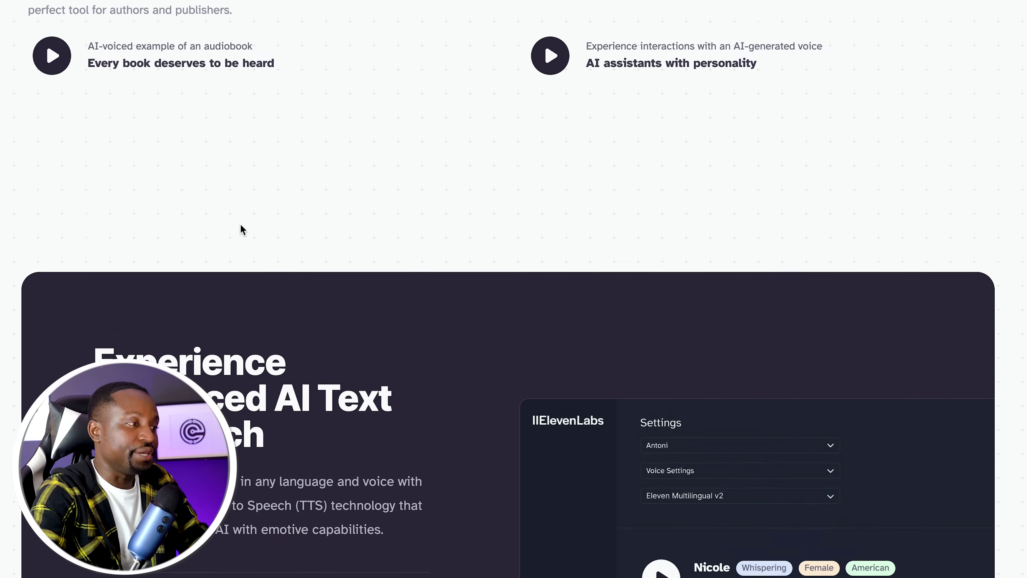
scroll(241, 225, "down", 6)
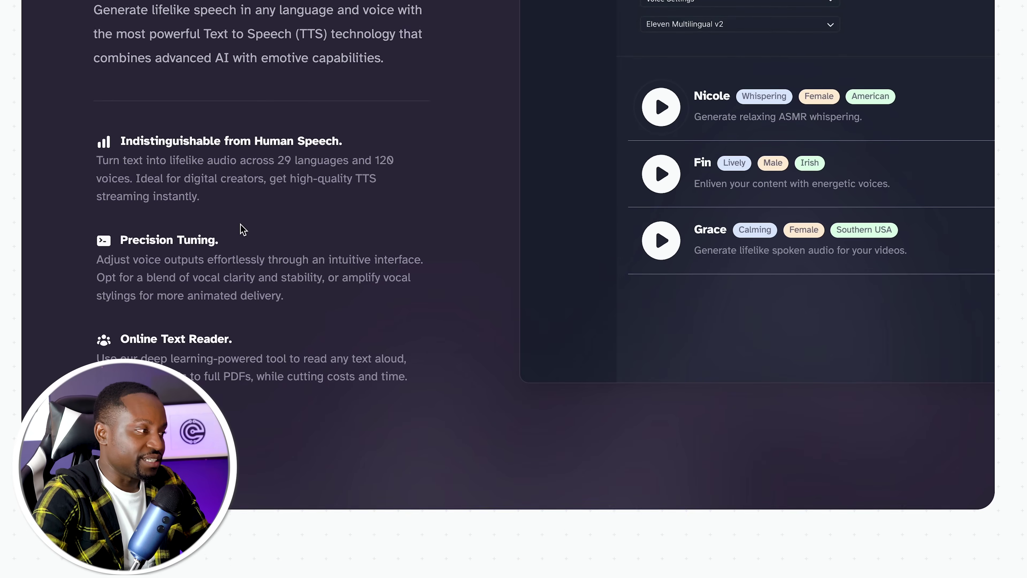
scroll(243, 230, "down", 3)
scroll(242, 230, "down", 8)
scroll(241, 229, "down", 4)
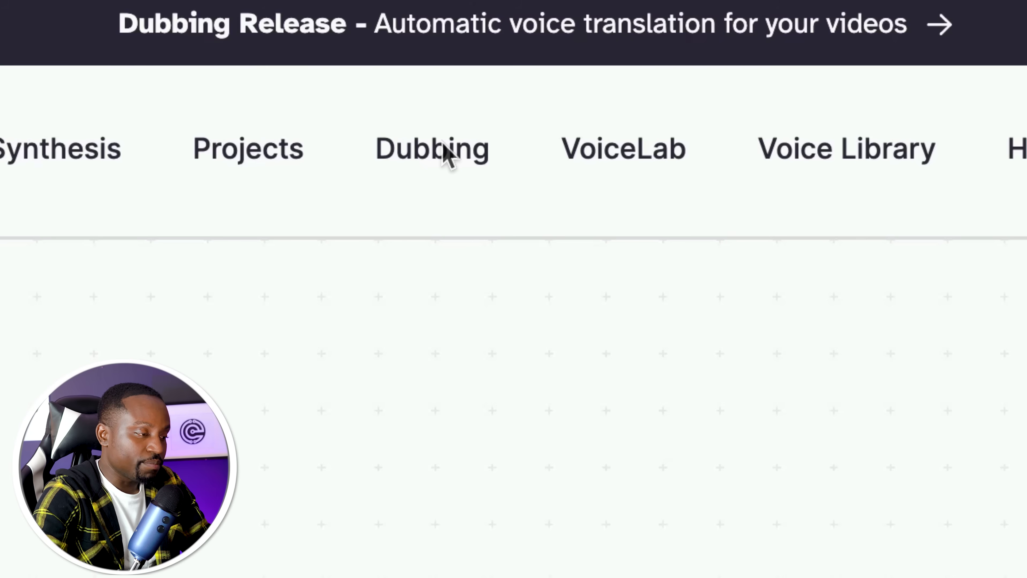
left_click(442, 151)
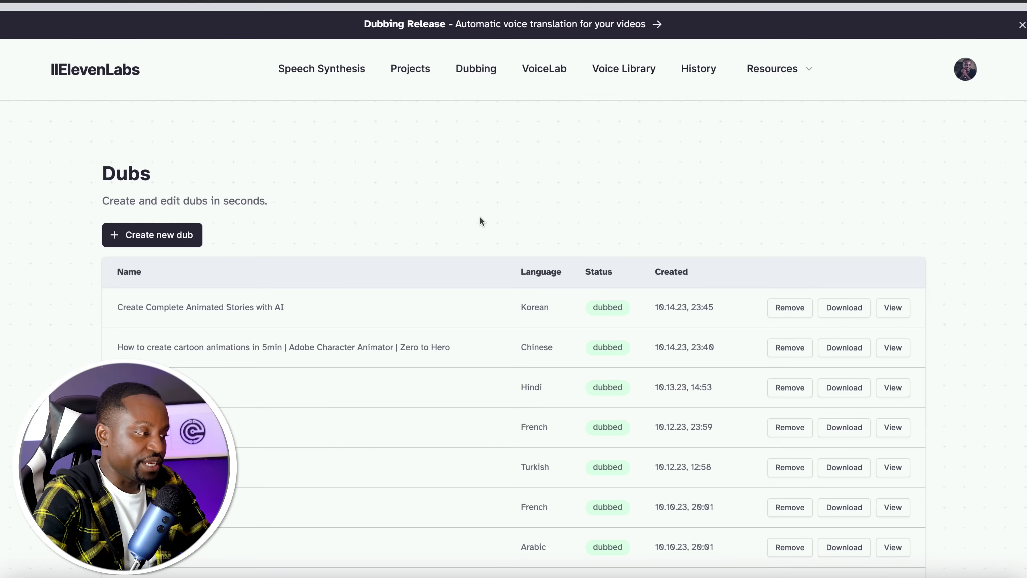
From the list of existing dubs, start creating a new dub.
scroll(481, 220, "down", 1)
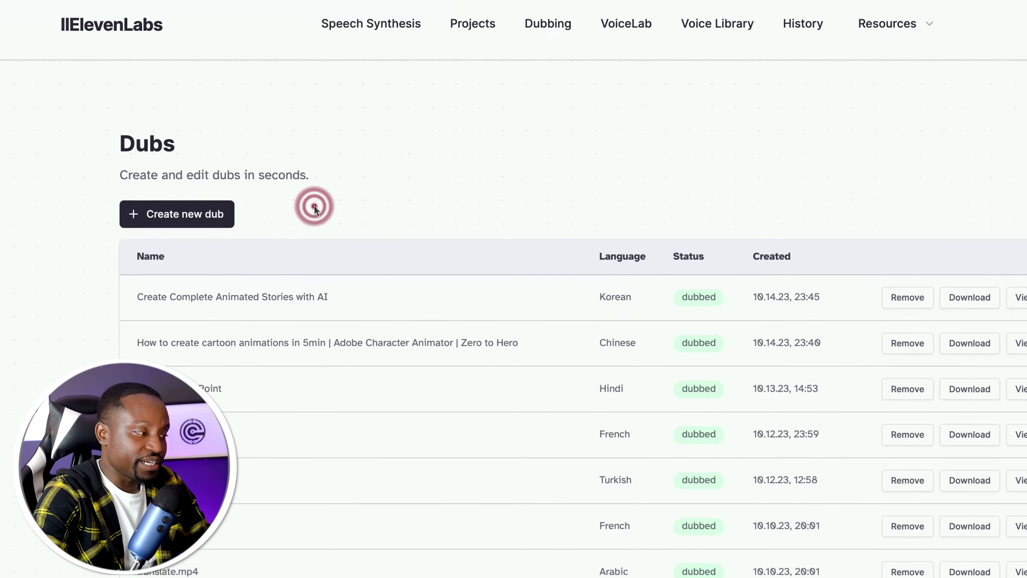
left_click(174, 216)
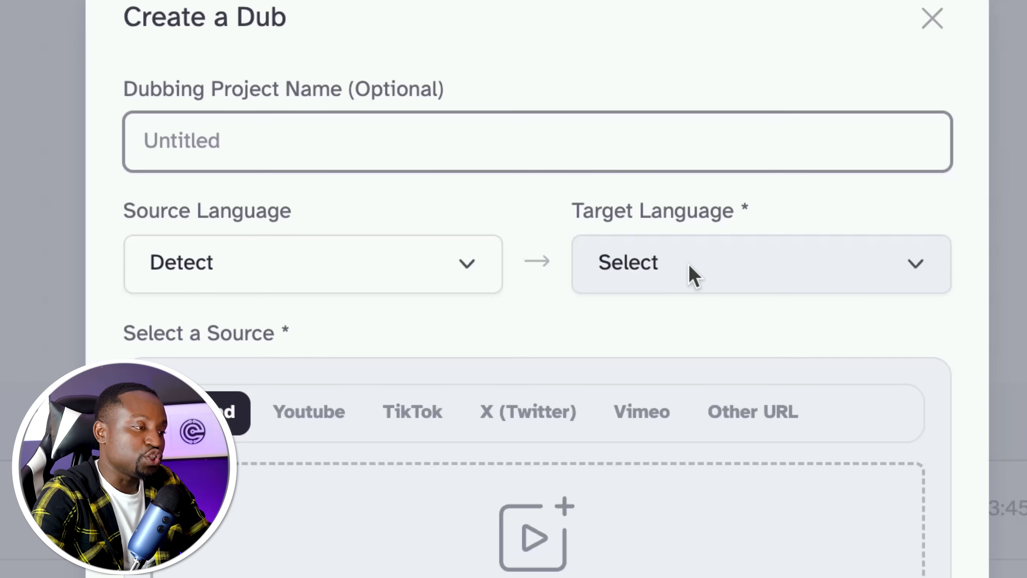
Pick German from the Target Language dropdown list.
left_click(693, 275)
scroll(734, 482, "down", 5)
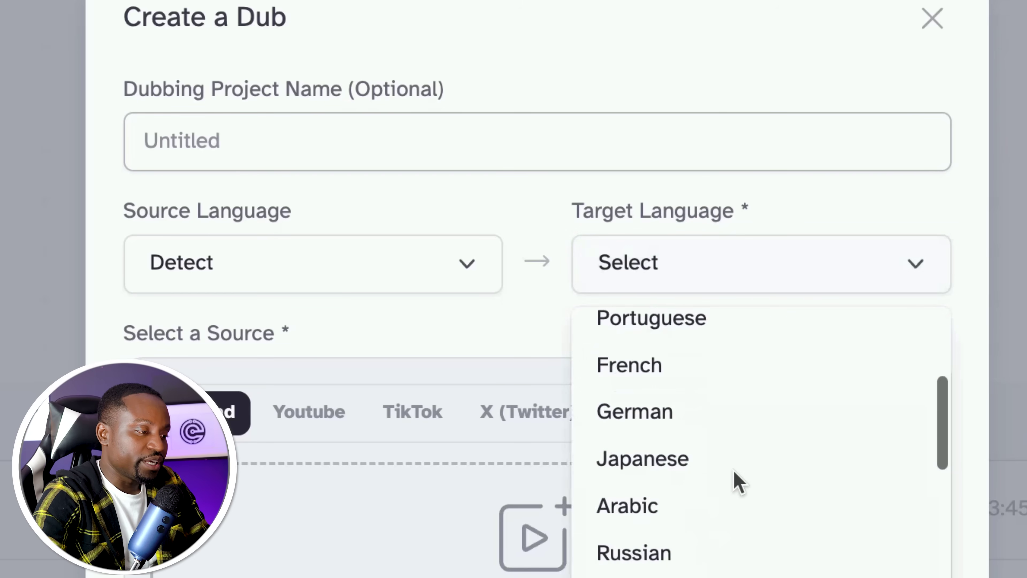
scroll(733, 481, "down", 7)
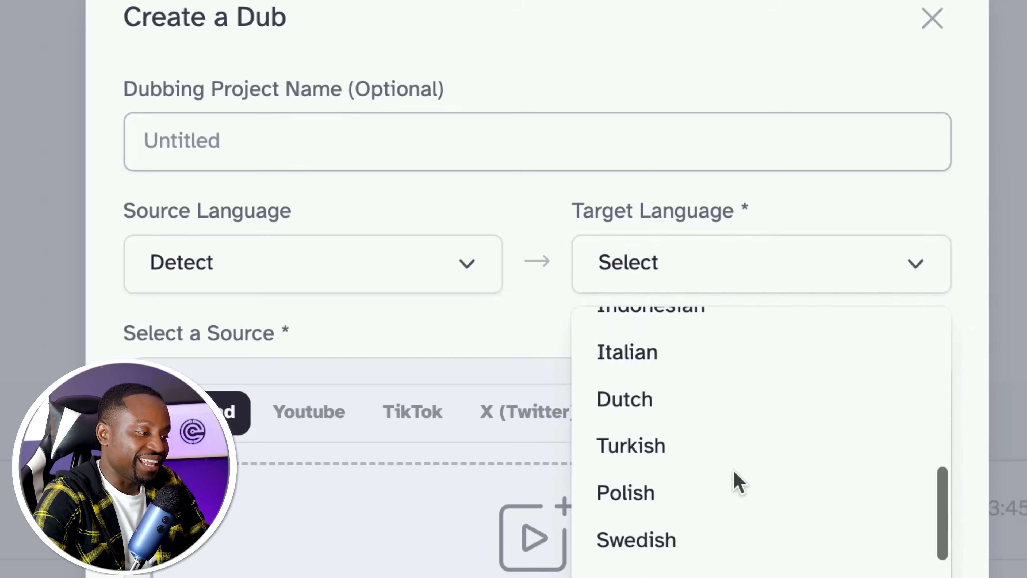
scroll(734, 481, "up", 8)
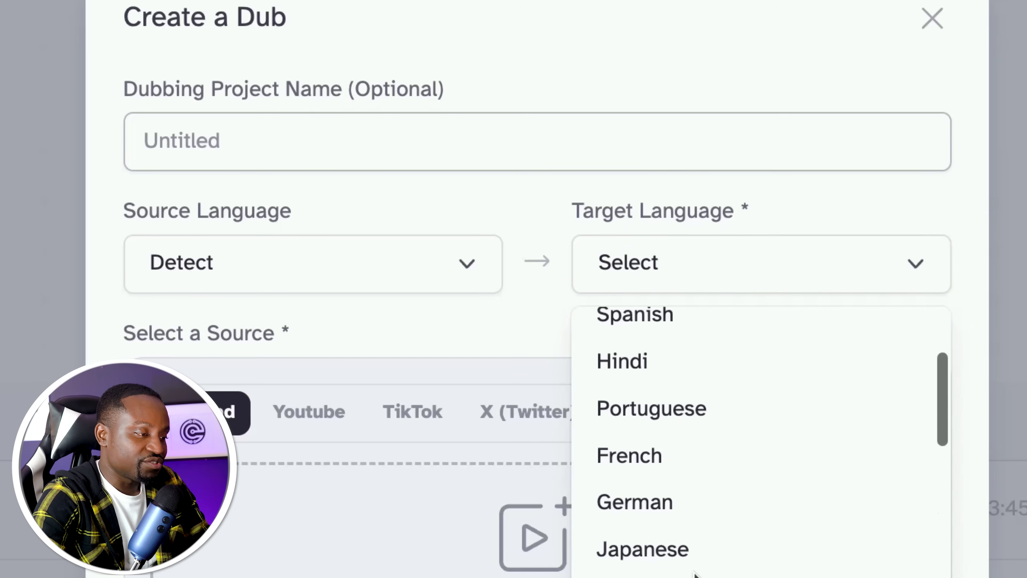
scroll(695, 573, "up", 1)
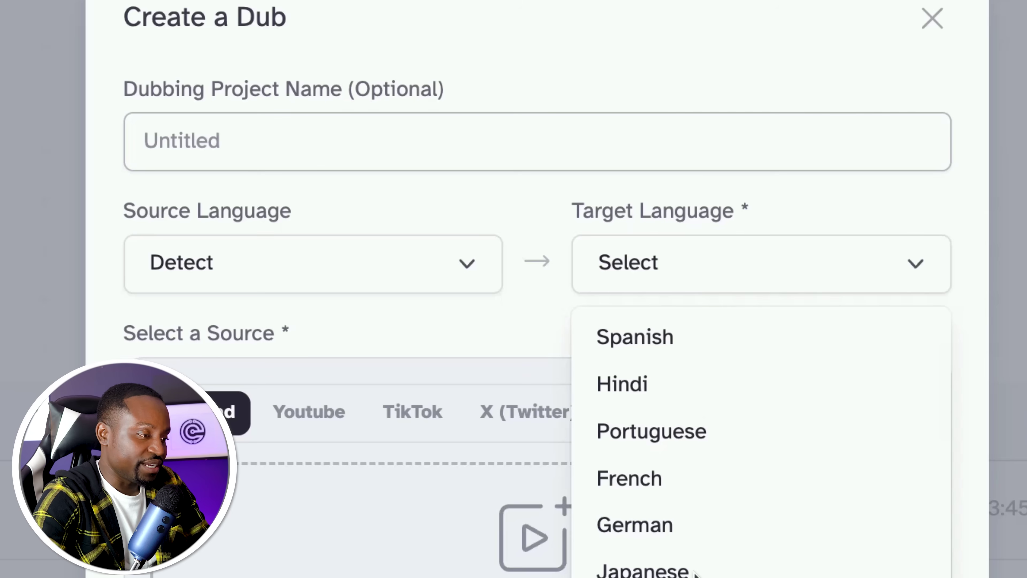
left_click(675, 525)
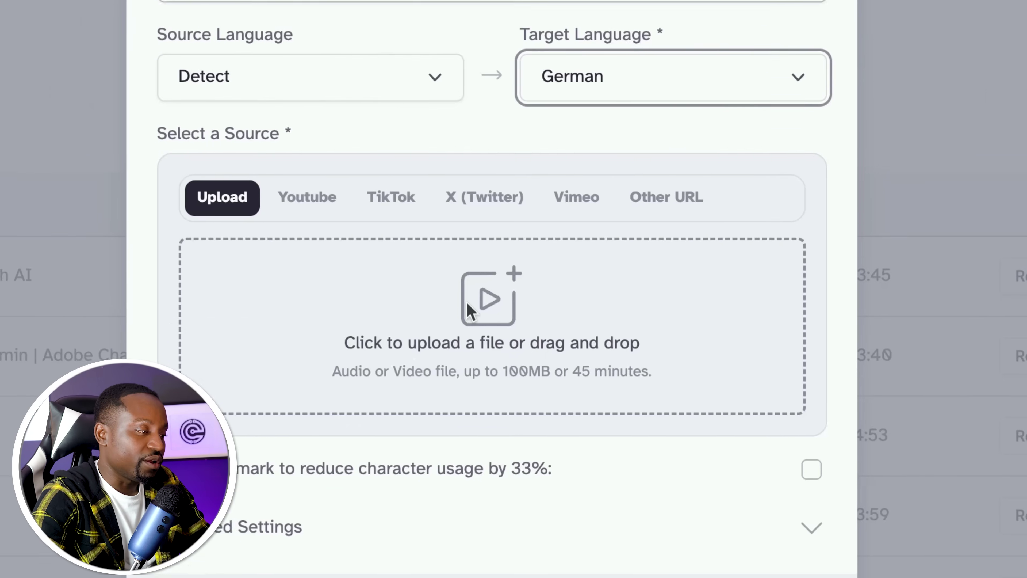
Upload AI Story-eng2.mp4 from the Sample folder as the source video.
left_click(453, 175)
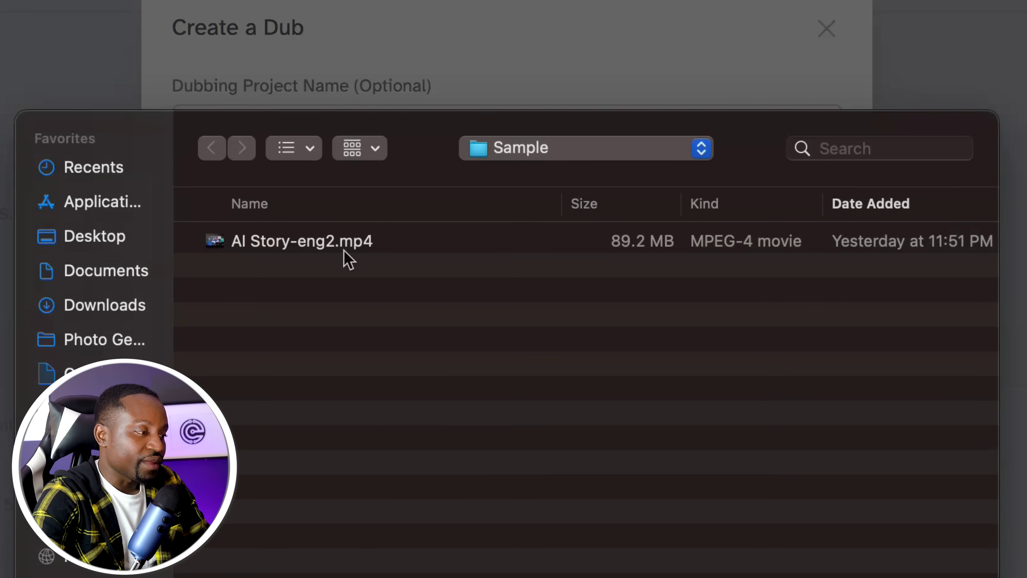
double_click(332, 248)
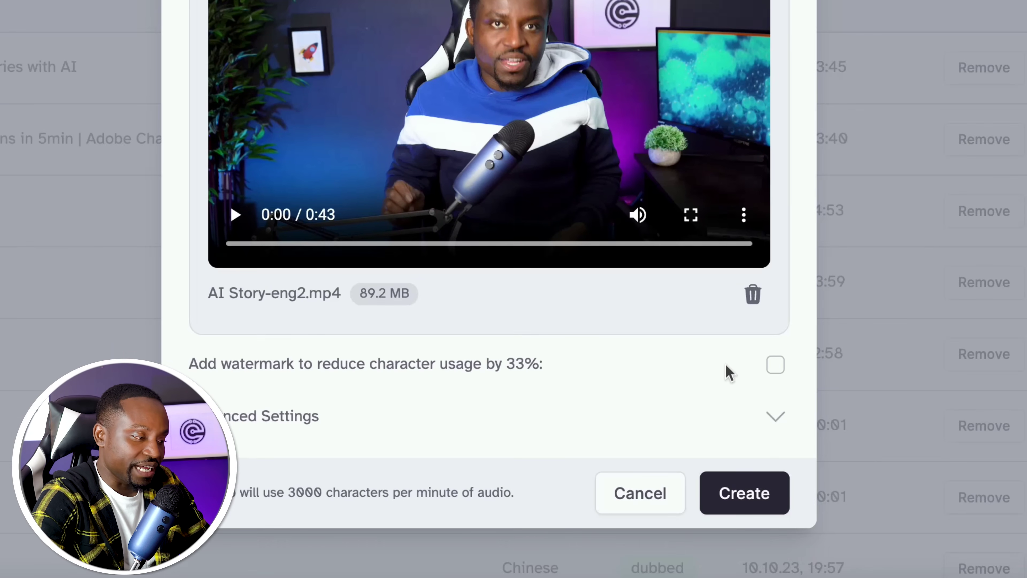
Turn on the watermark and set the Advanced Settings end time to 00:00:17.
scroll(726, 365, "down", 1)
left_click(775, 323)
left_click(775, 375)
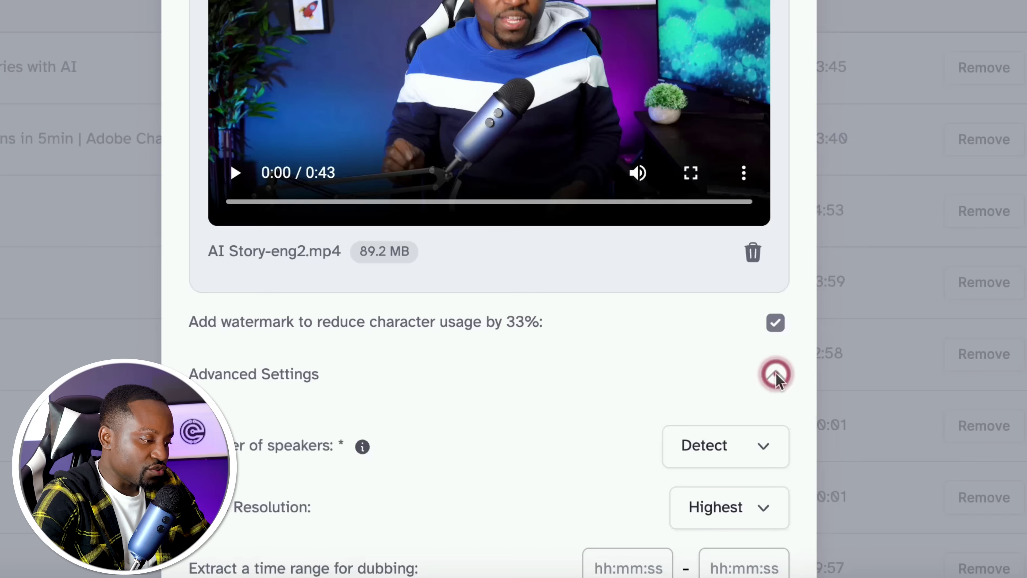
scroll(612, 369, "down", 5)
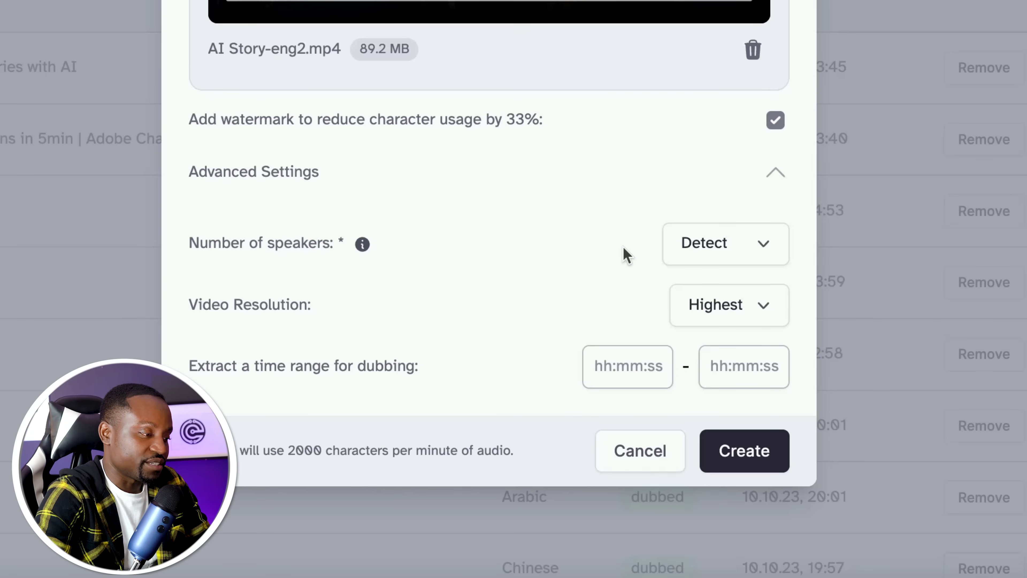
left_click(749, 379)
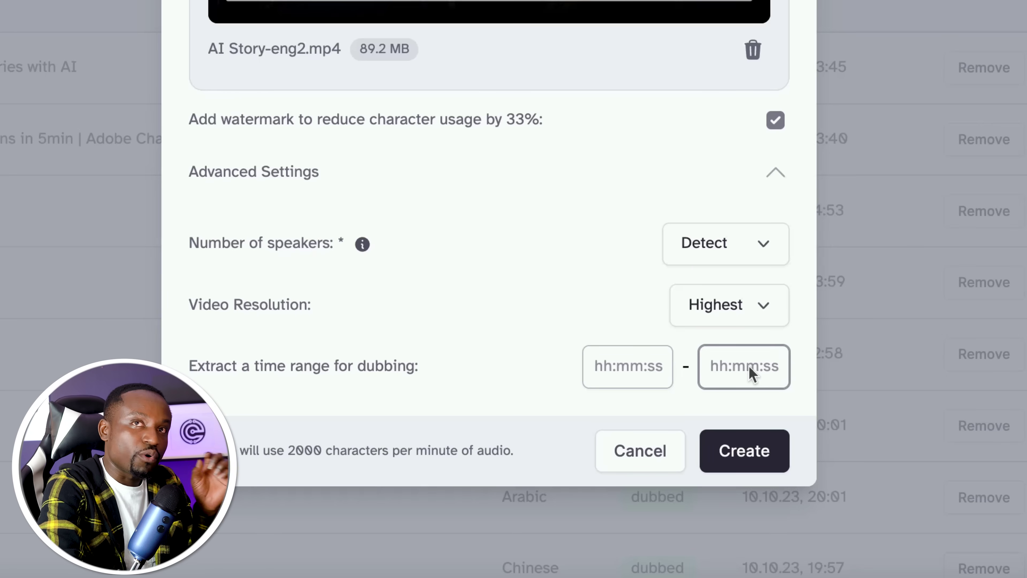
type("00:00")
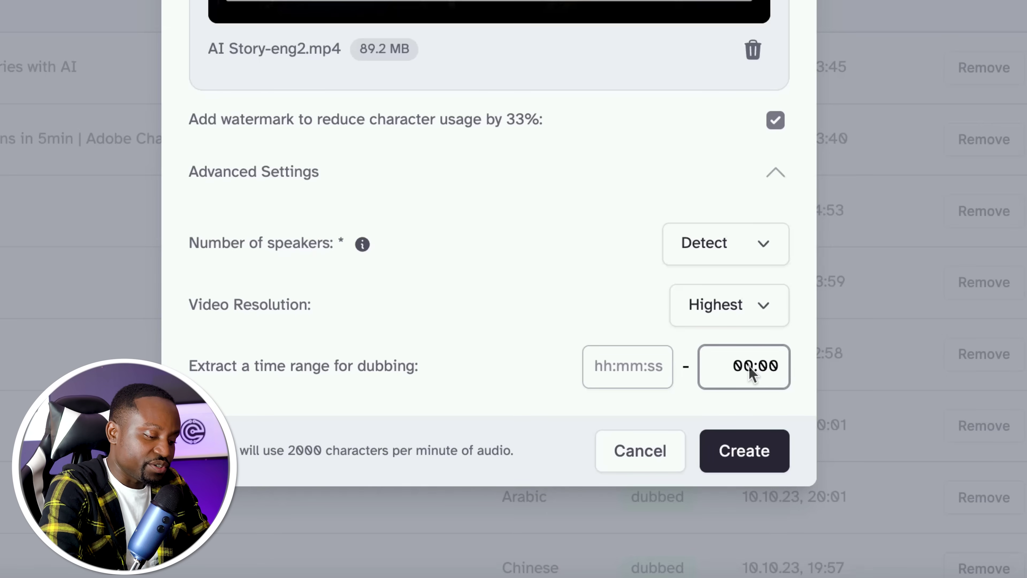
type(":17")
scroll(598, 222, "up", 6)
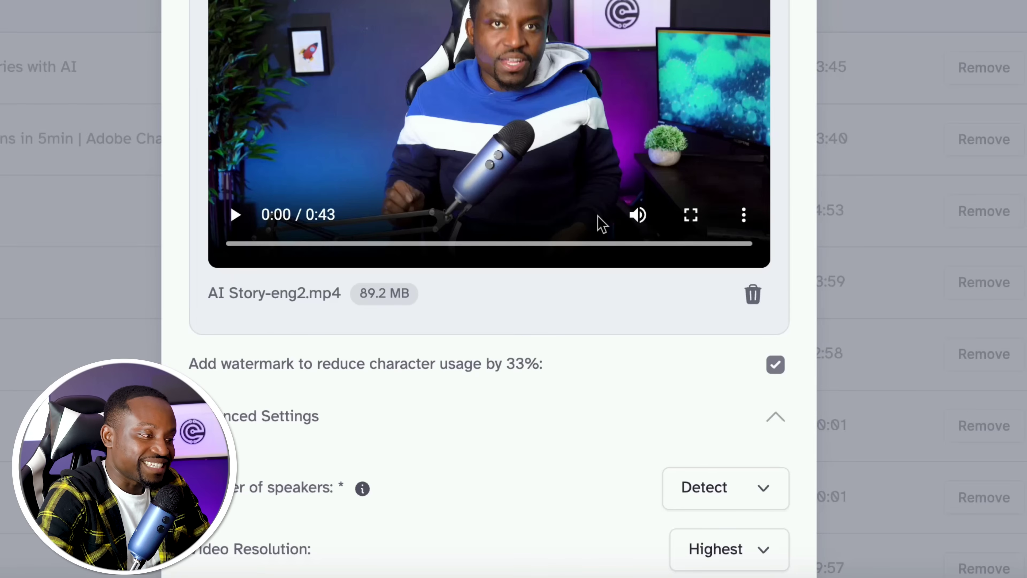
scroll(619, 328, "down", 6)
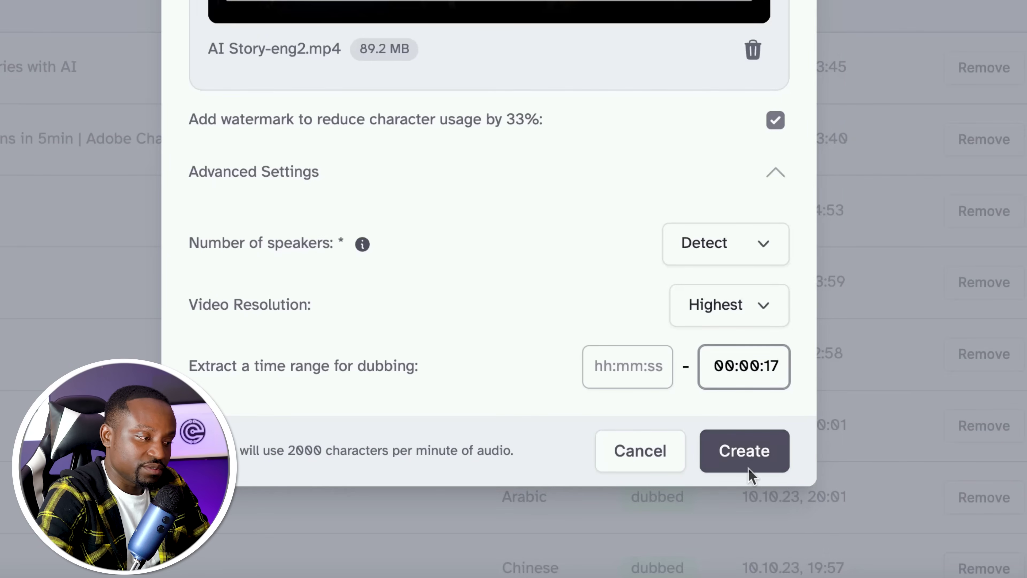
Create the German dub and review the Free plan's included features, including dubbing.
left_click(754, 462)
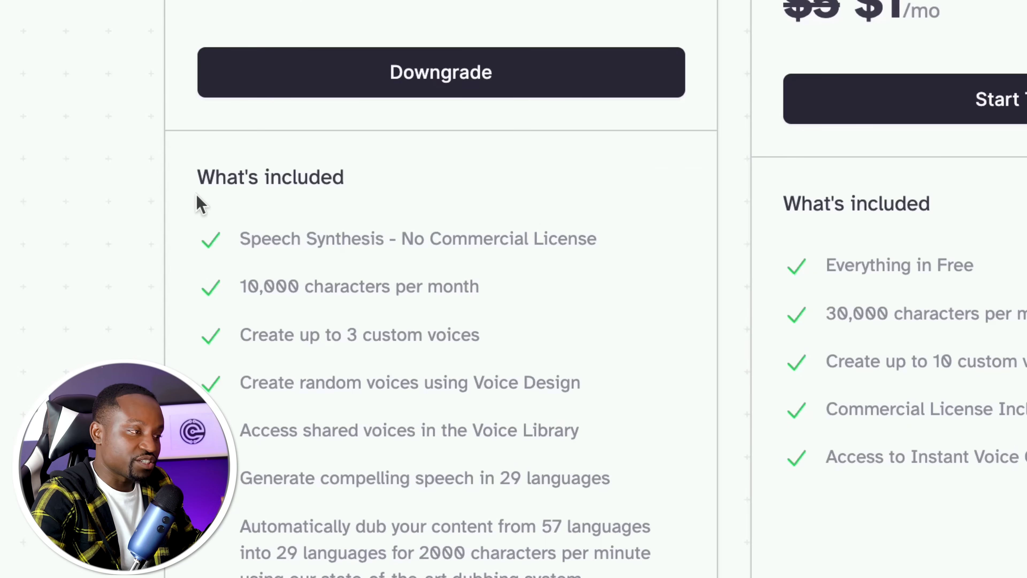
left_click_drag(197, 193, 555, 523)
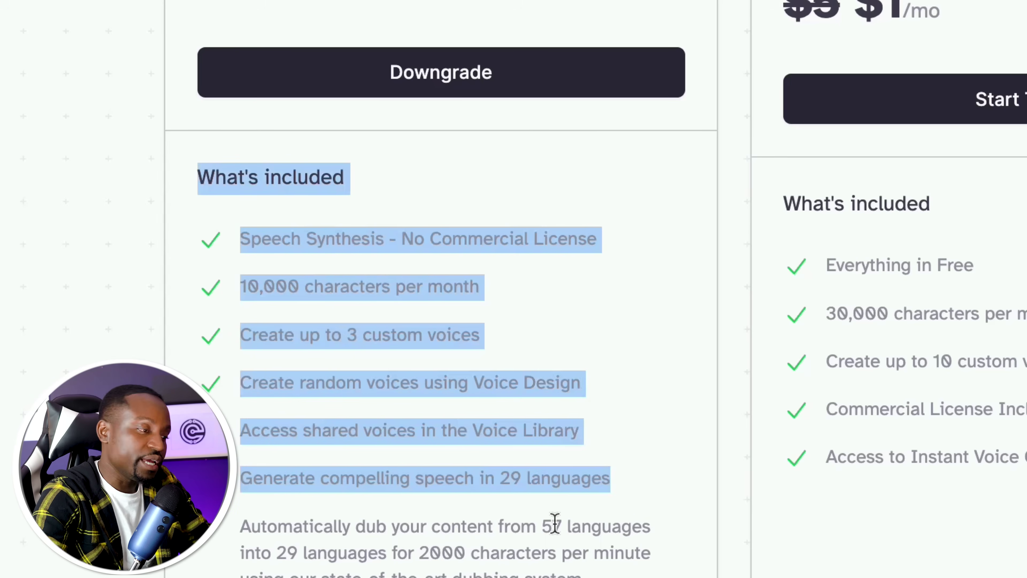
left_click_drag(554, 523, 582, 574)
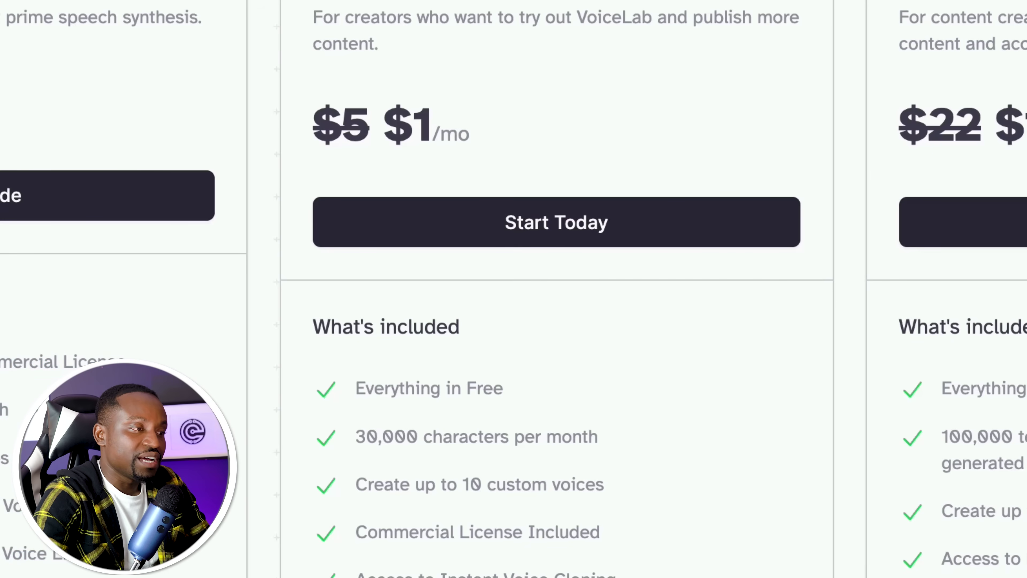
Review the Starter plan's $1/mo price and features and the Creator plan's features.
left_click_drag(327, 103, 466, 134)
left_click_drag(330, 327, 503, 390)
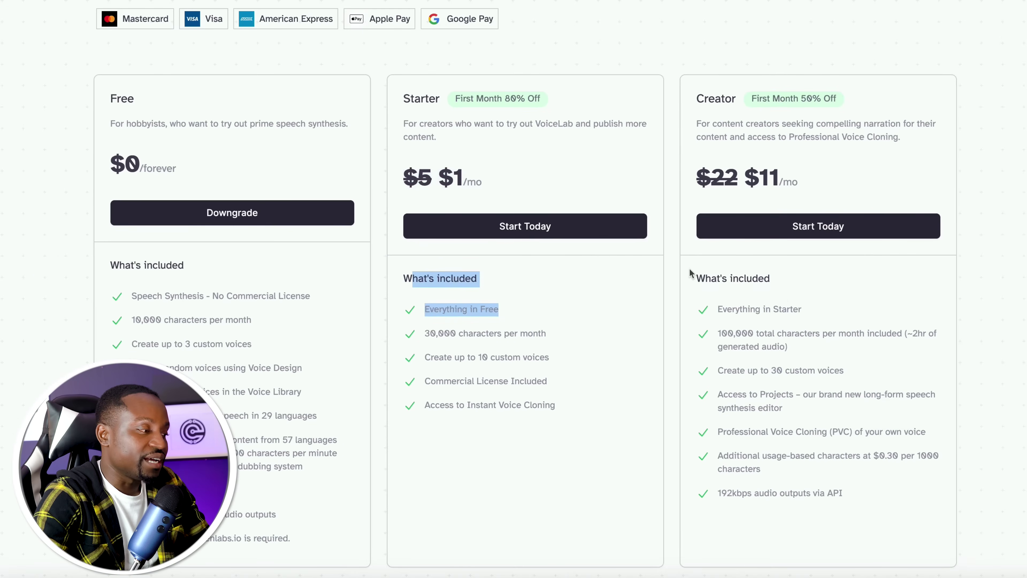
left_click_drag(690, 274, 788, 311)
left_click(792, 419)
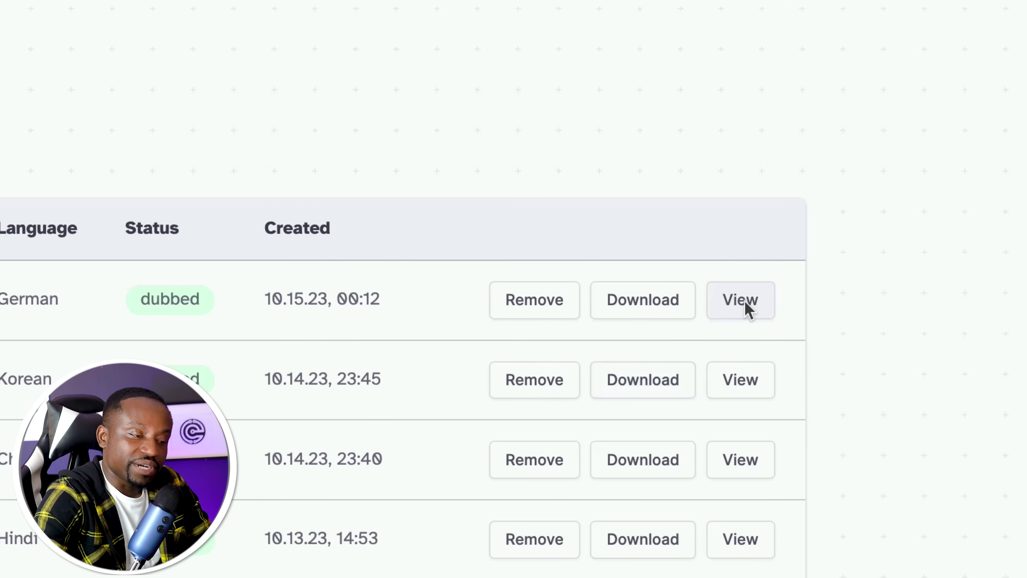
Watch the finished German dub of AI Story-eng2.mp4, then close its details.
left_click(742, 306)
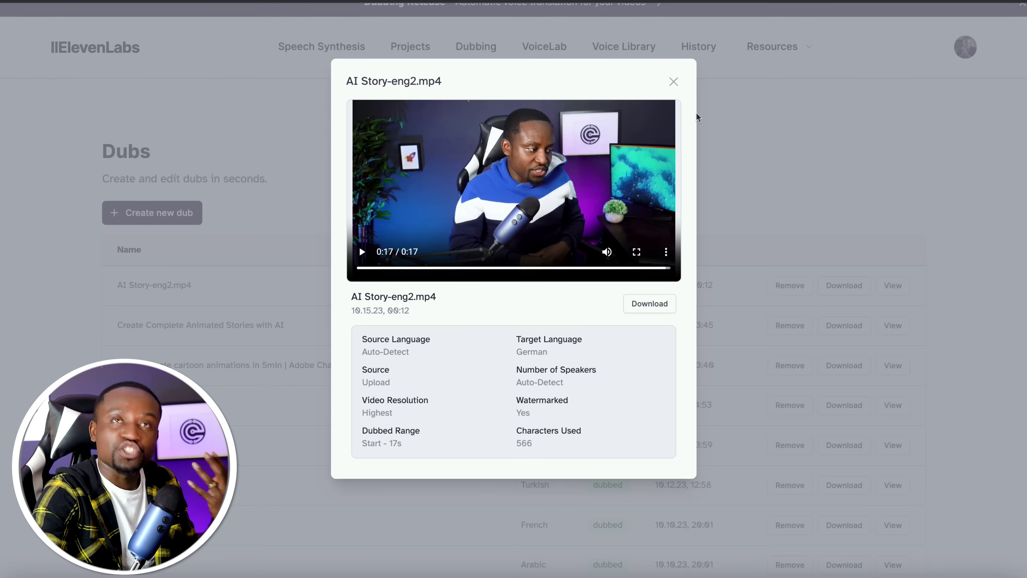
left_click(673, 82)
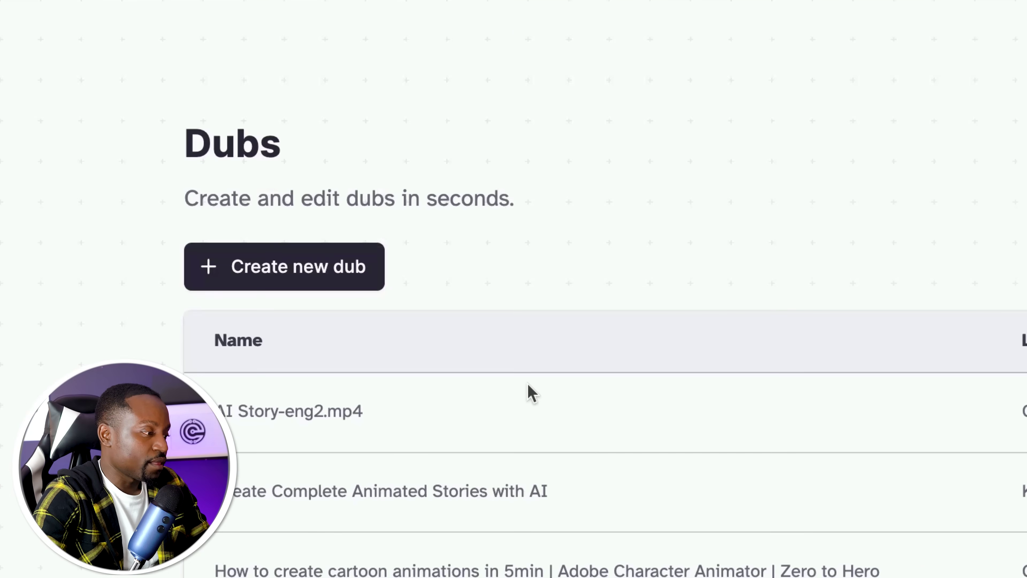
Back on the Dubs page, begin a new dub.
left_click(301, 280)
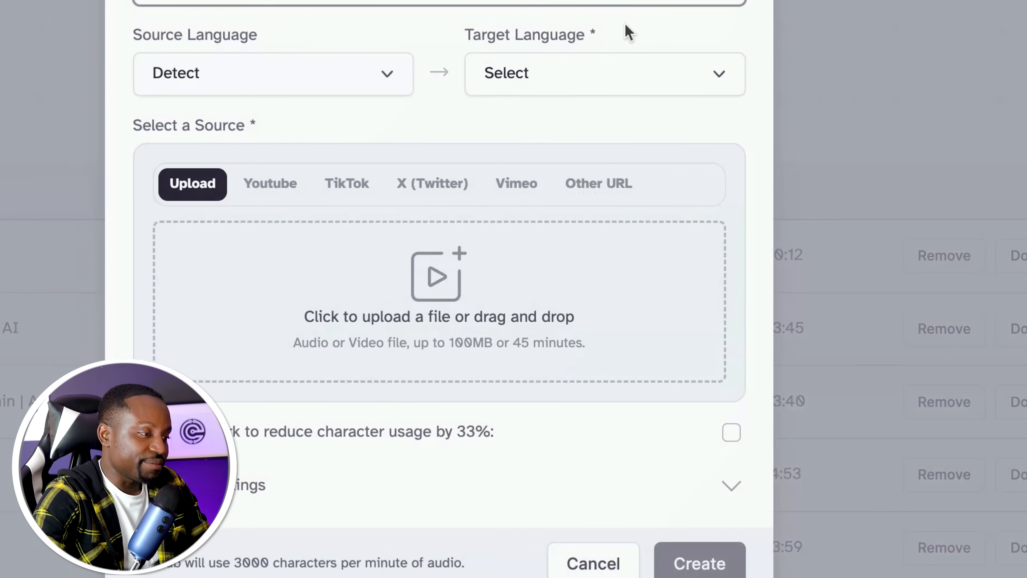
Set the new dub's target language to Chinese.
left_click(612, 68)
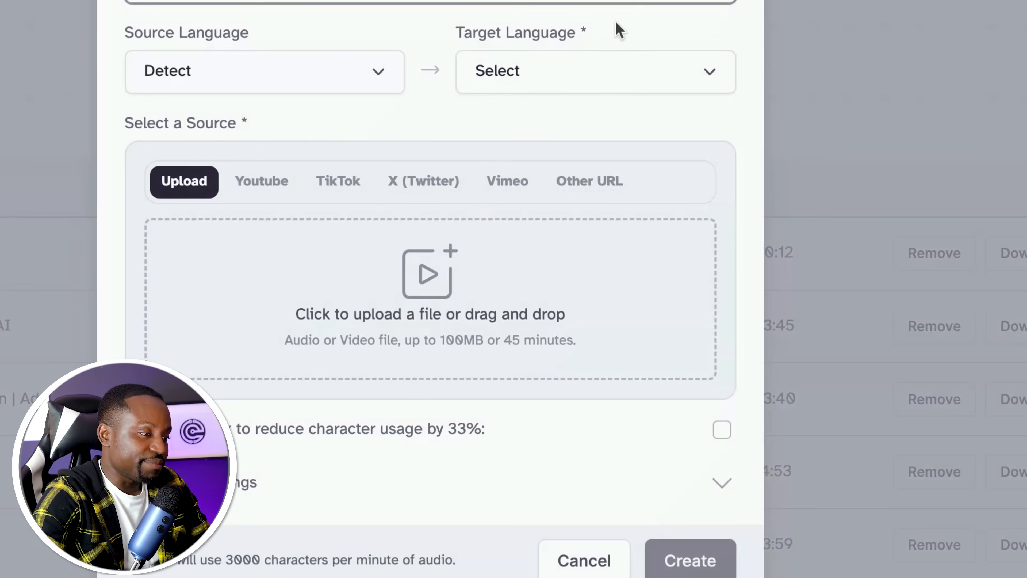
scroll(631, 244, "down", 6)
scroll(622, 243, "up", 6)
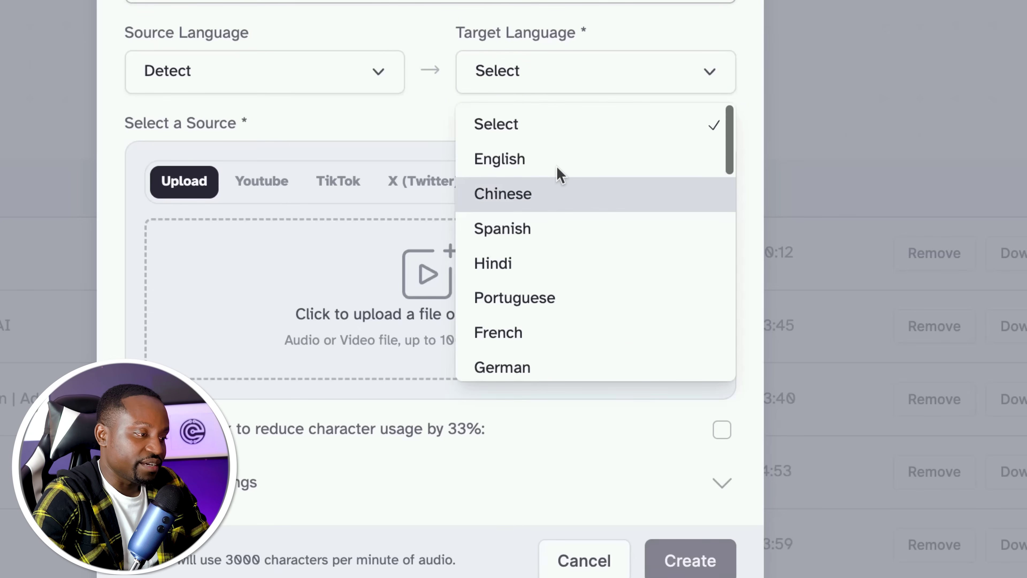
left_click(558, 194)
left_click(582, 76)
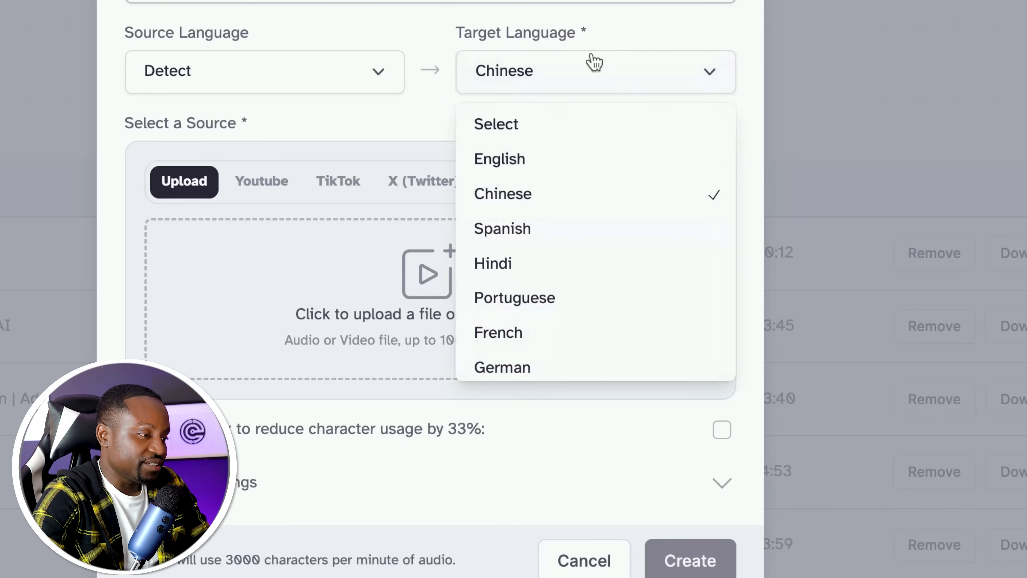
left_click(405, 130)
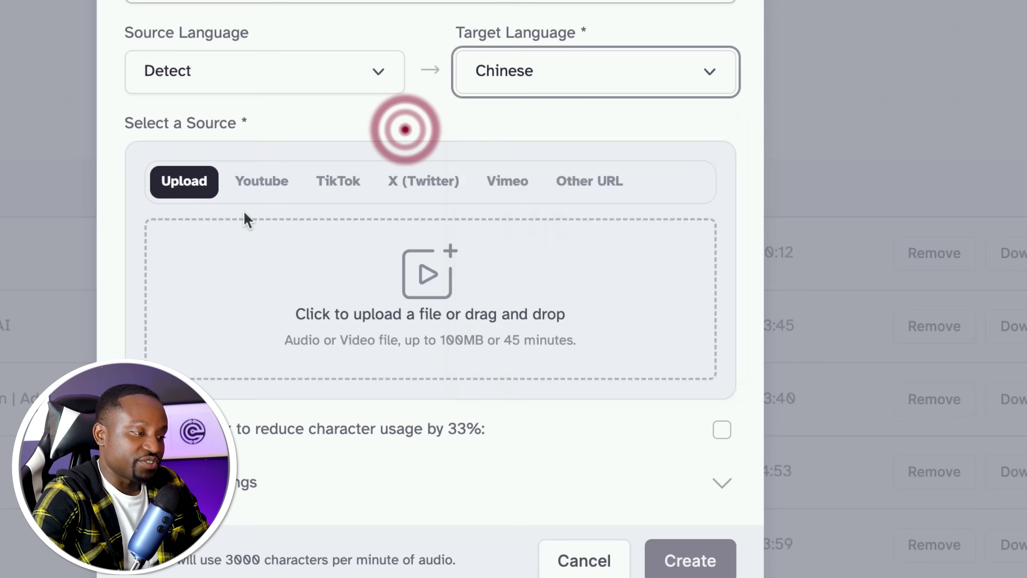
Paste the YouTube video link as the dub's source.
left_click(270, 180)
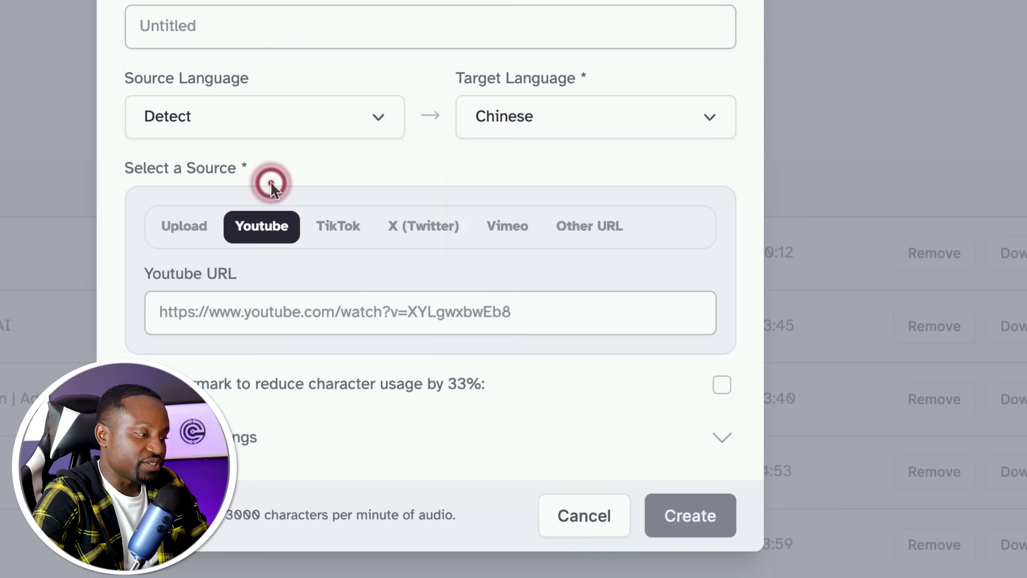
left_click(270, 312)
type("https://www.youtube.com/watch?v=DAnPdNEscF8")
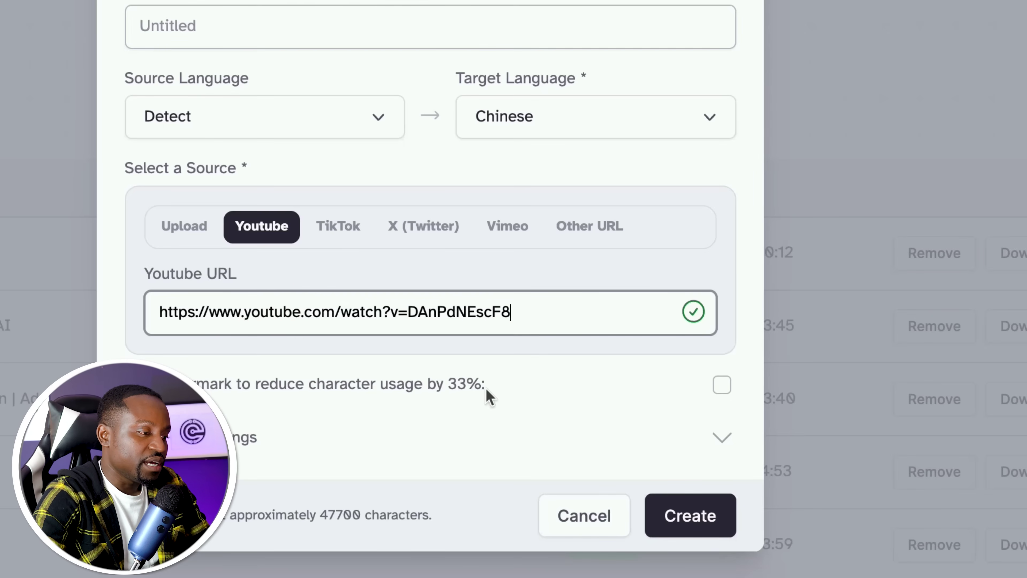
Add the watermark, set the end time to 00:00:10, and check the 333-character cost estimate.
left_click(723, 384)
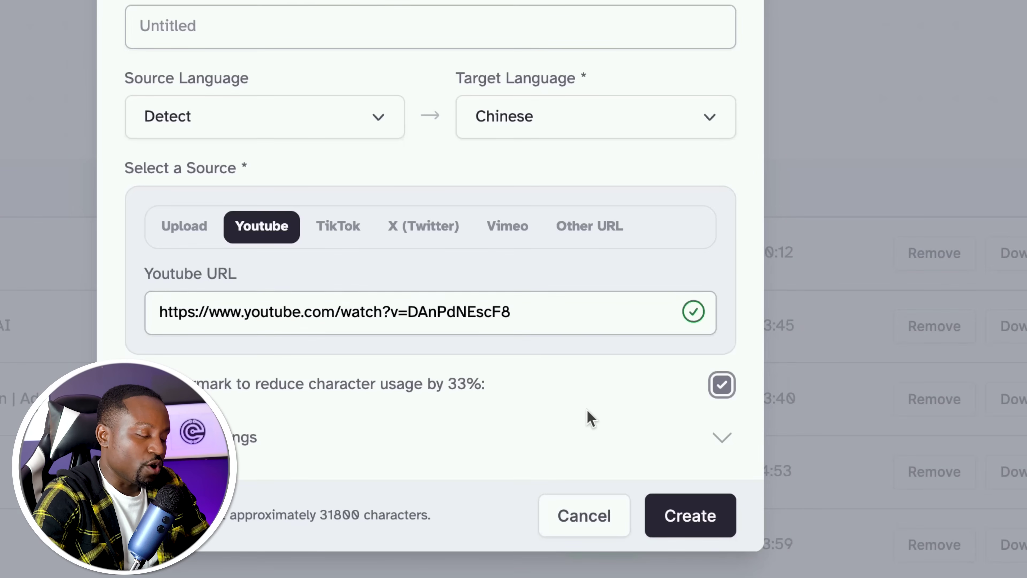
left_click(712, 431)
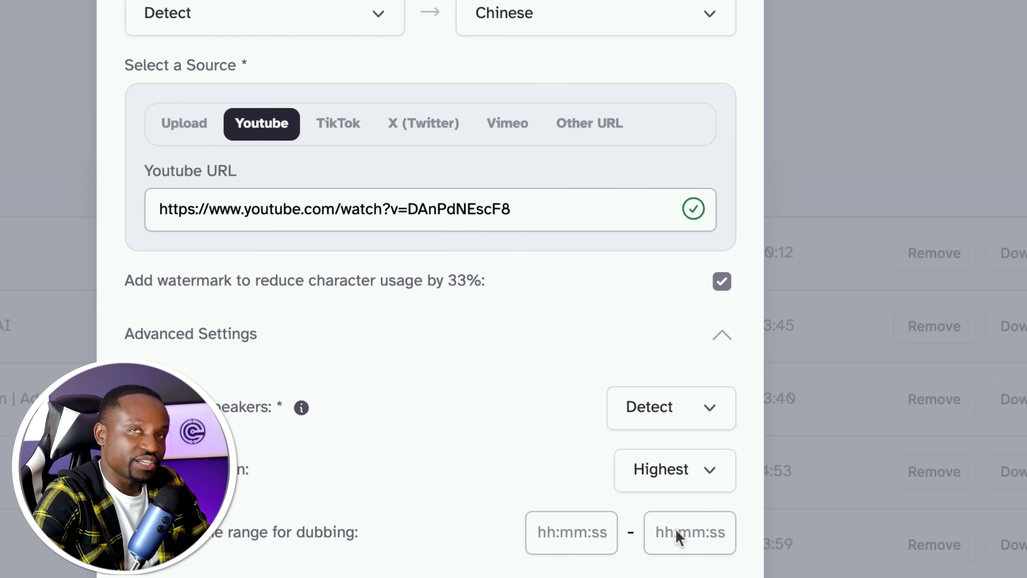
left_click(702, 540)
type("00:")
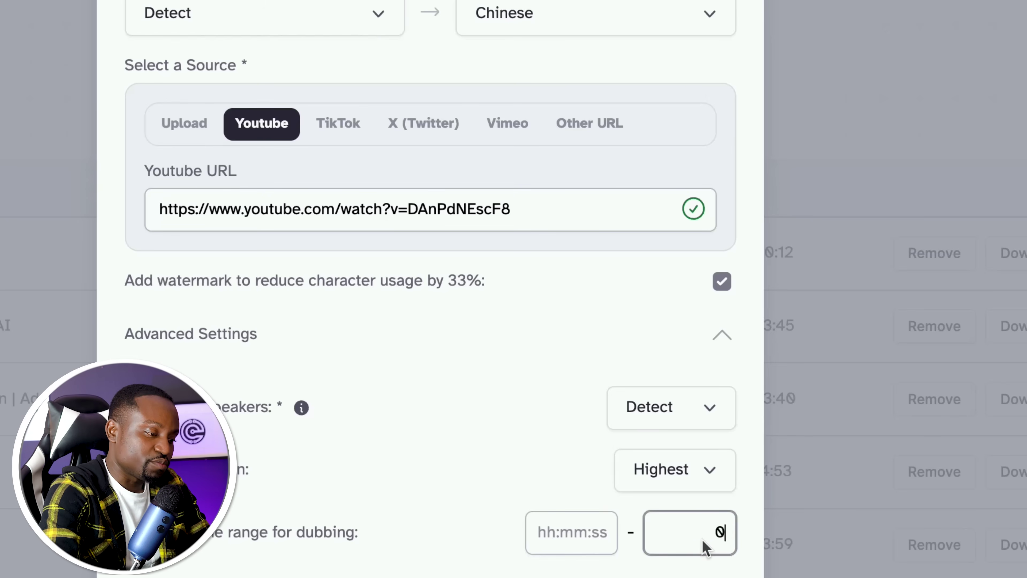
type("00:10")
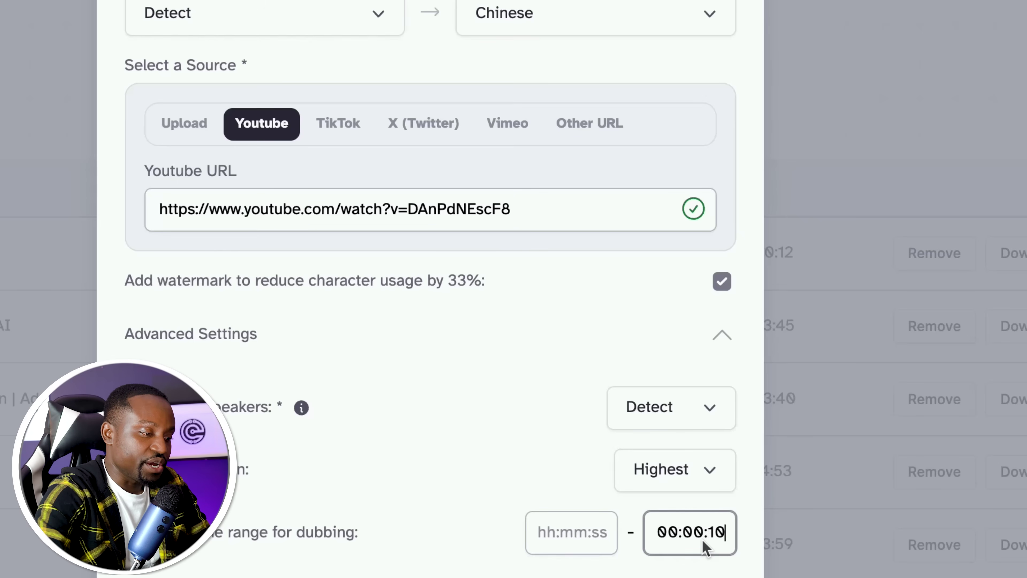
left_click(582, 533)
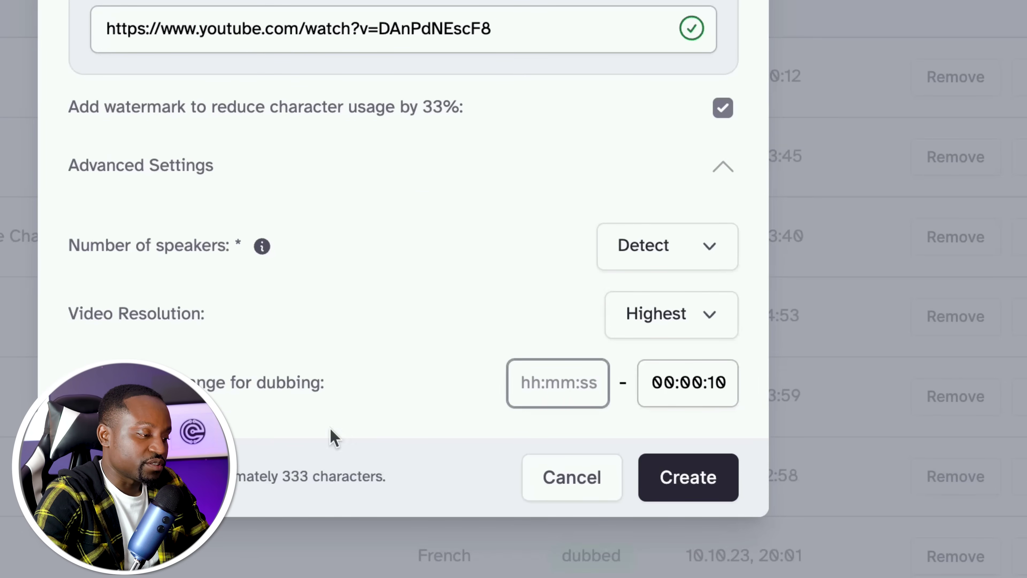
left_click_drag(416, 489, 85, 486)
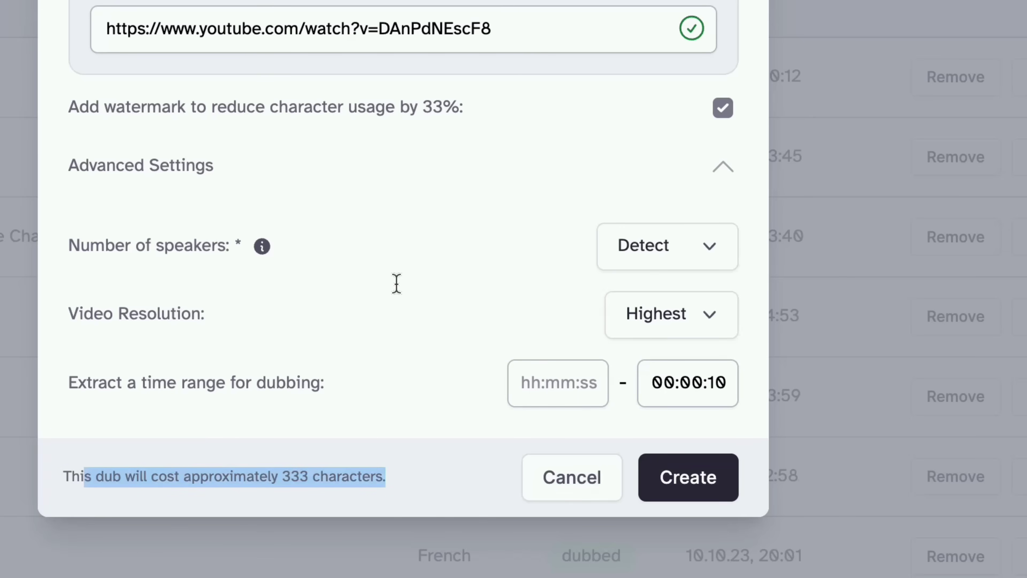
Create the Chinese dub, then open and play the finished Chinese video.
left_click(706, 491)
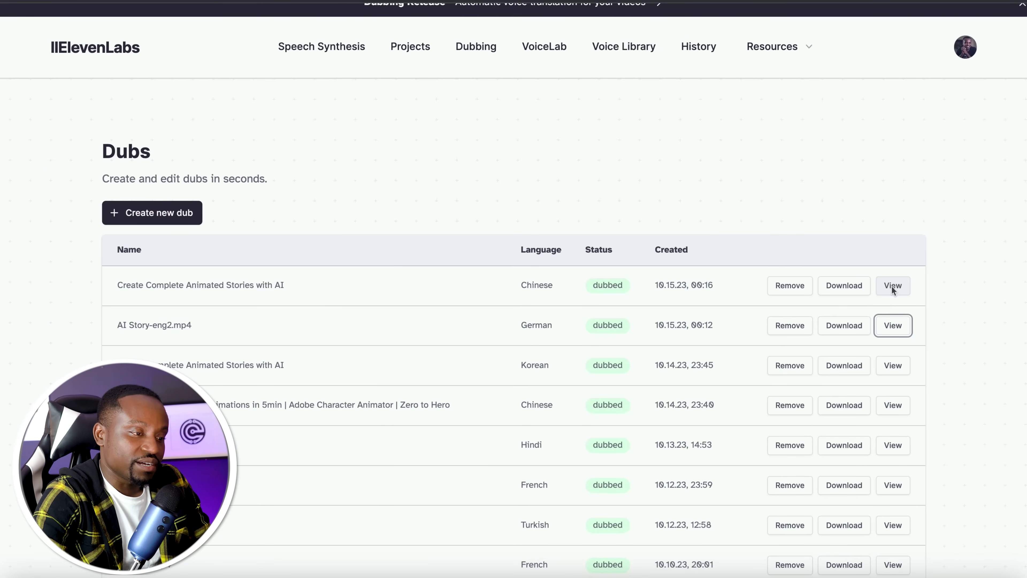
left_click(892, 285)
left_click(362, 252)
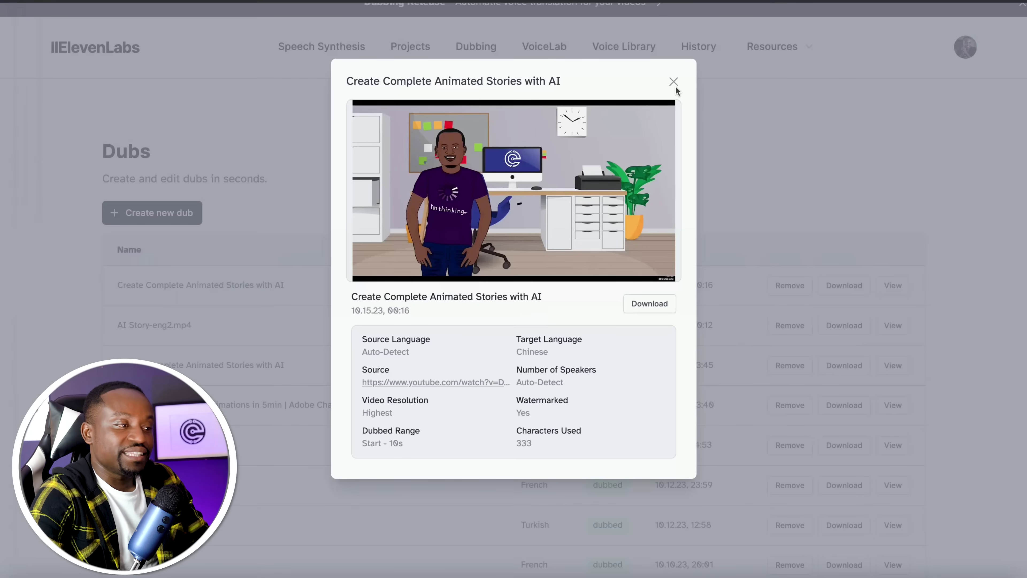
Close the Chinese dub's View dialog to return to the dubs list.
left_click(675, 86)
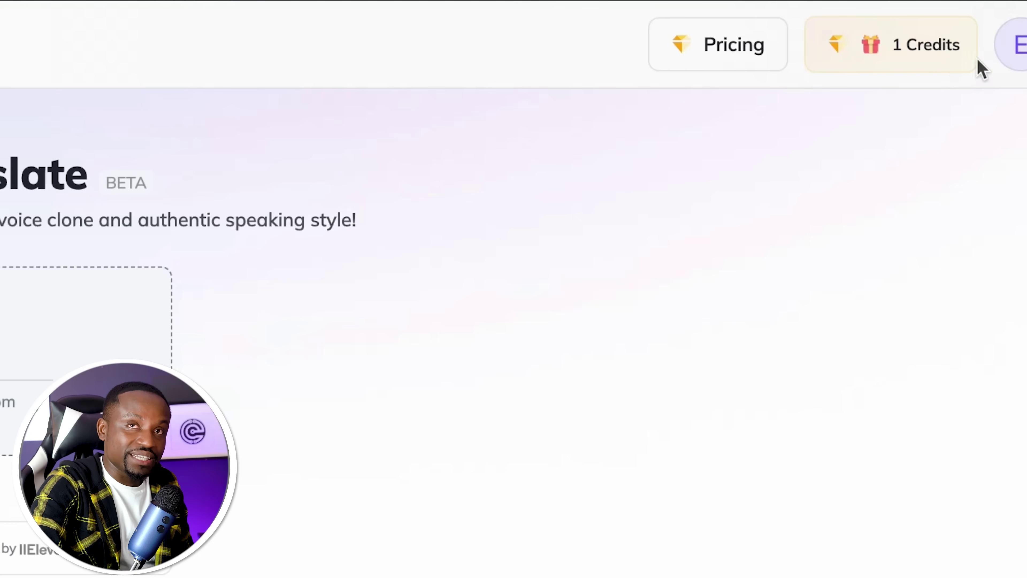
mouse_move(916, 48)
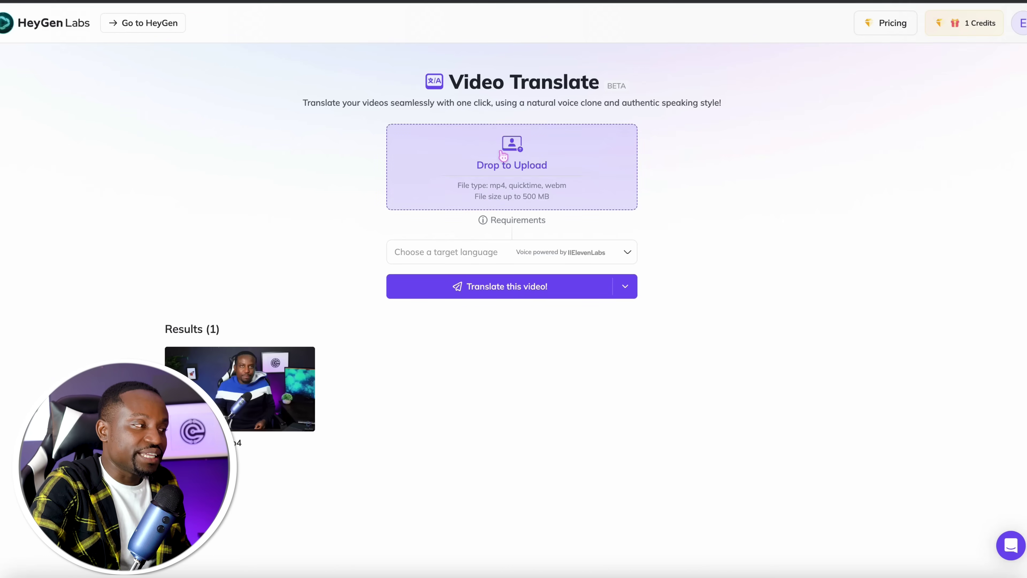
left_click(487, 144)
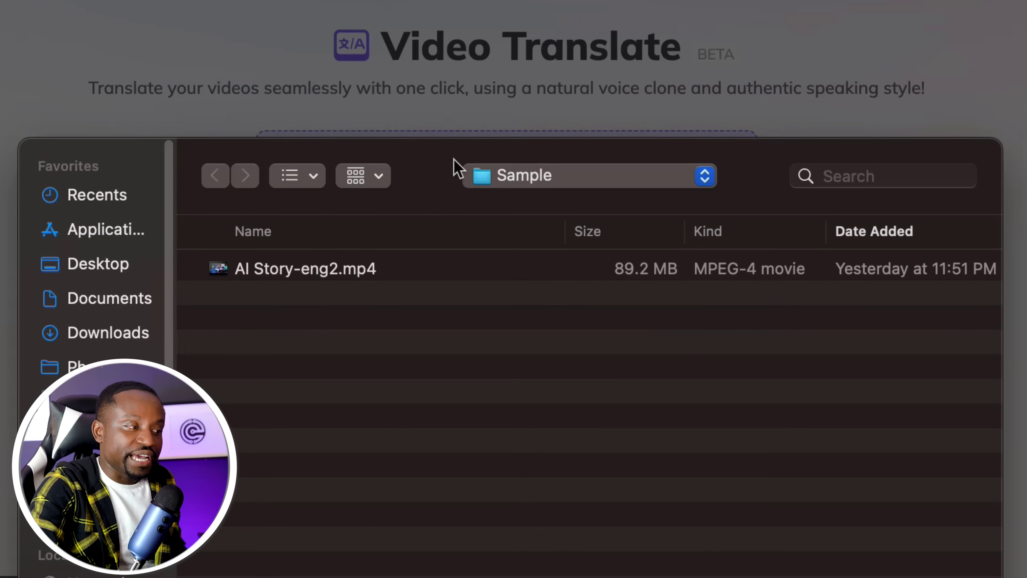
Upload AI Story-eng2.mp4 from the Sample folder as the video to translate.
double_click(328, 271)
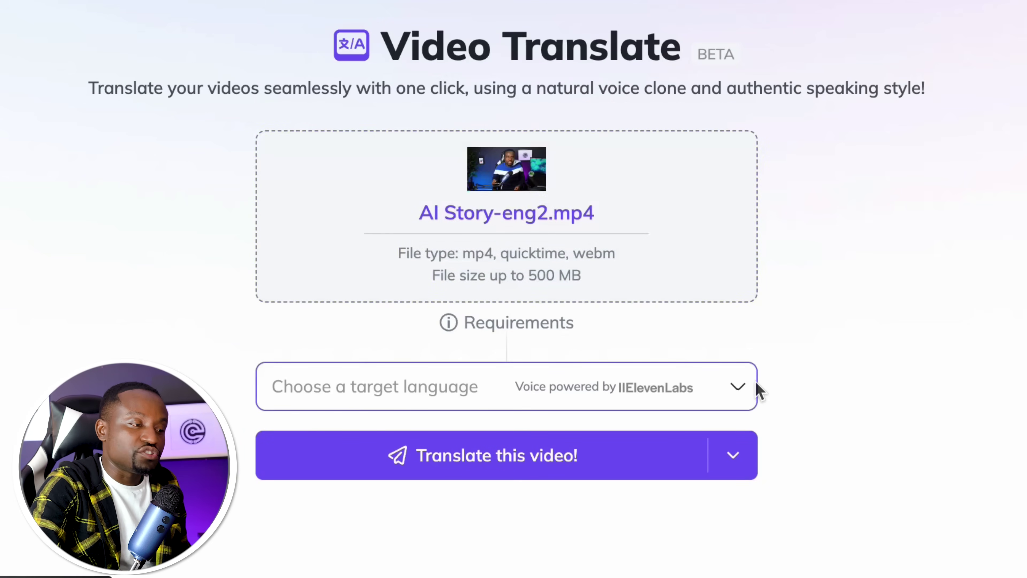
Choose French from the target language dropdown for AI Story-eng2.mp4.
left_click(684, 379)
scroll(640, 485, "down", 1)
scroll(640, 479, "down", 5)
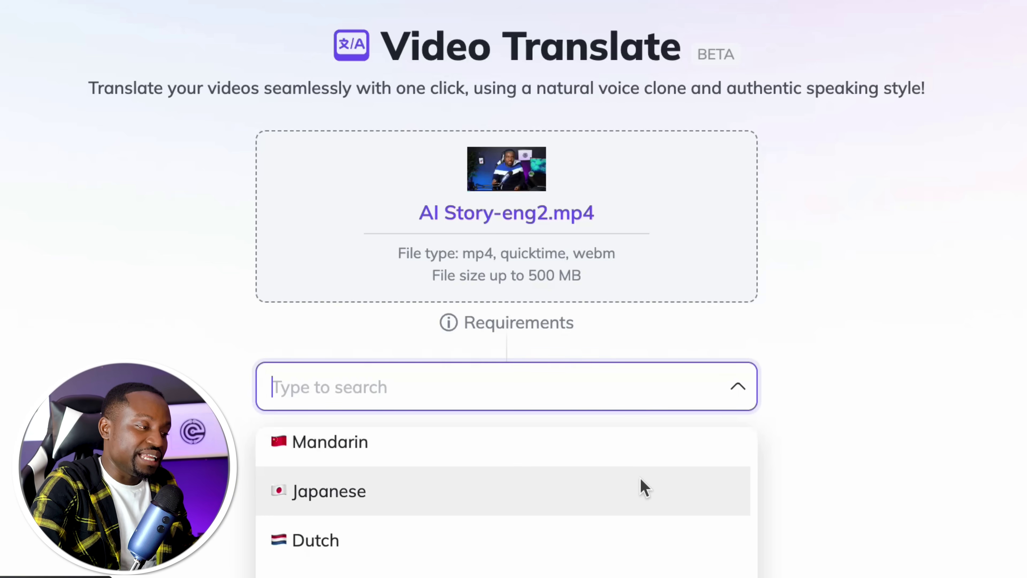
scroll(640, 485, "up", 6)
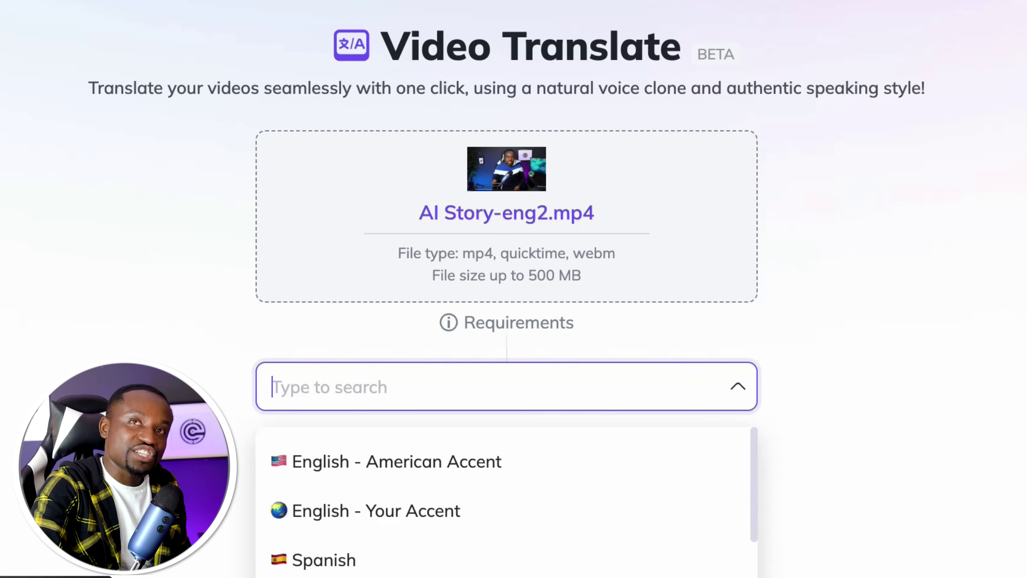
left_click(590, 576)
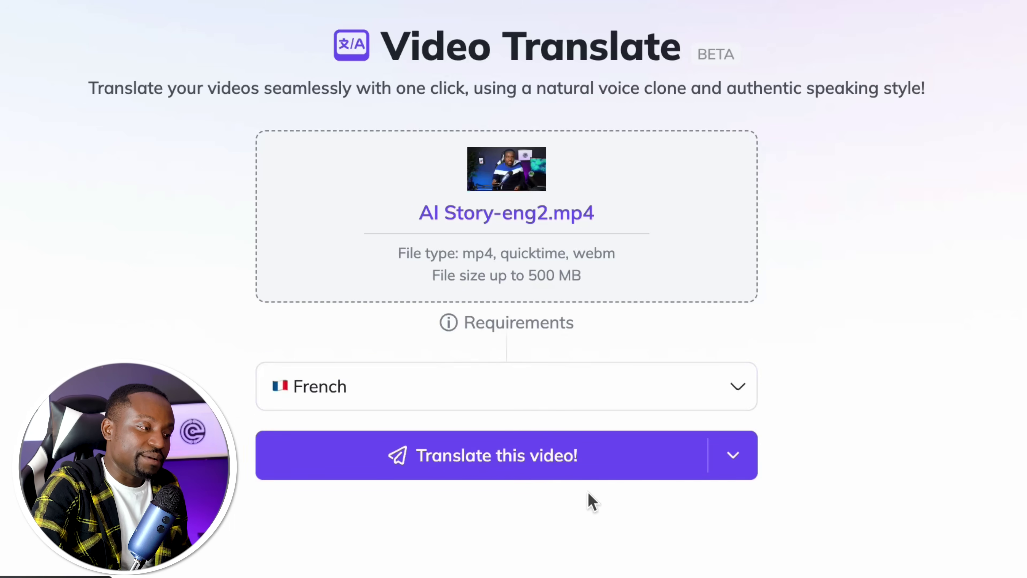